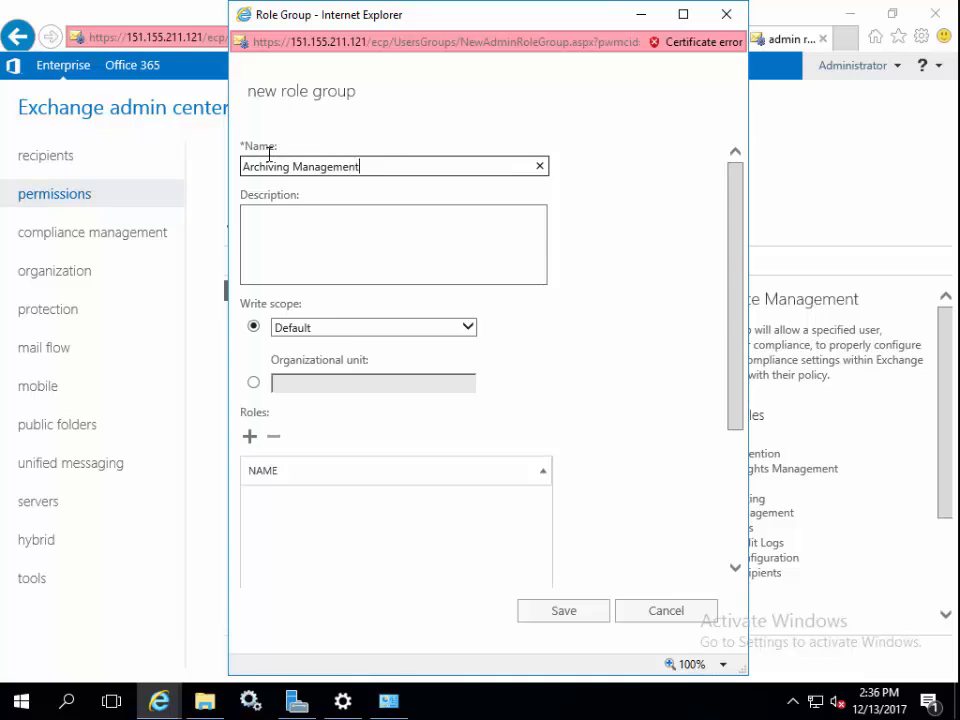
Describe the role group as 'For Retain' and assign it the ApplicationImpersonation role
left_click(303, 230)
type("For Retain")
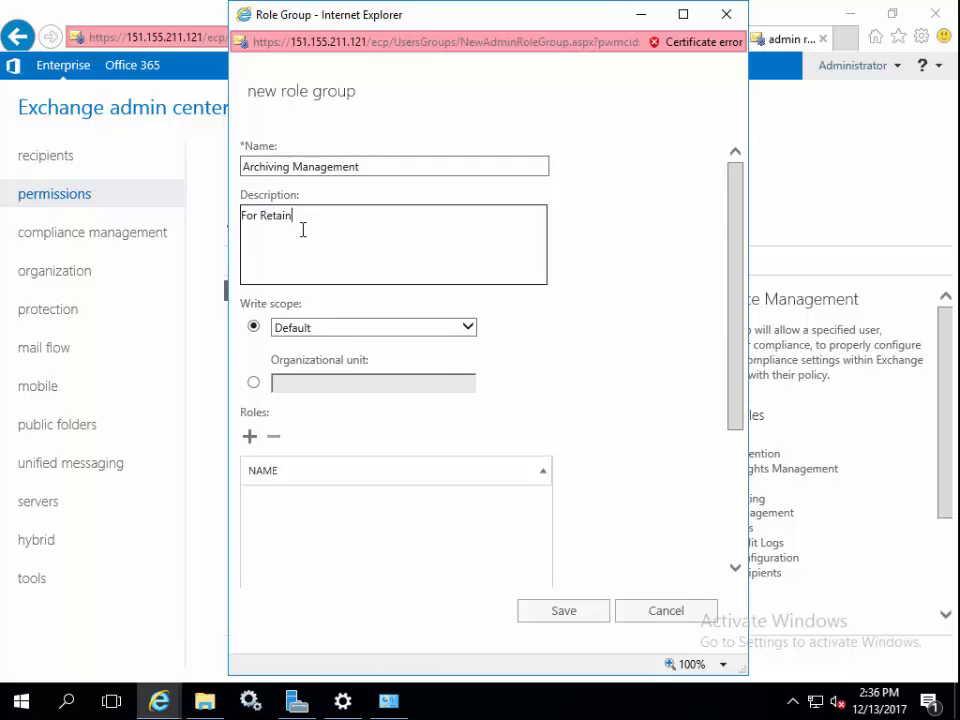
left_click(251, 438)
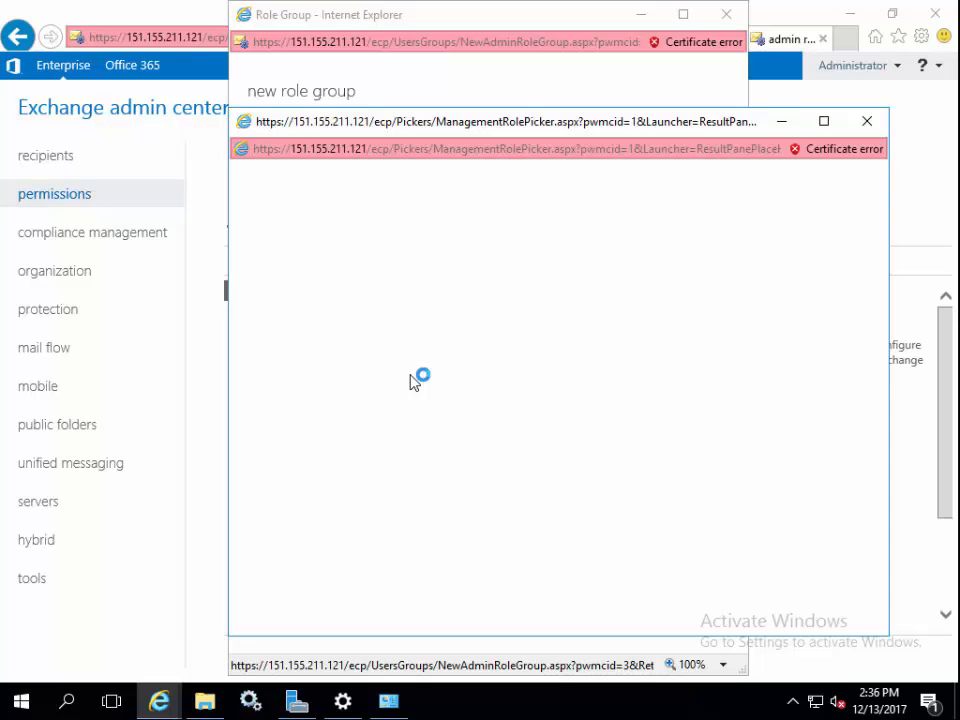
left_click(335, 290)
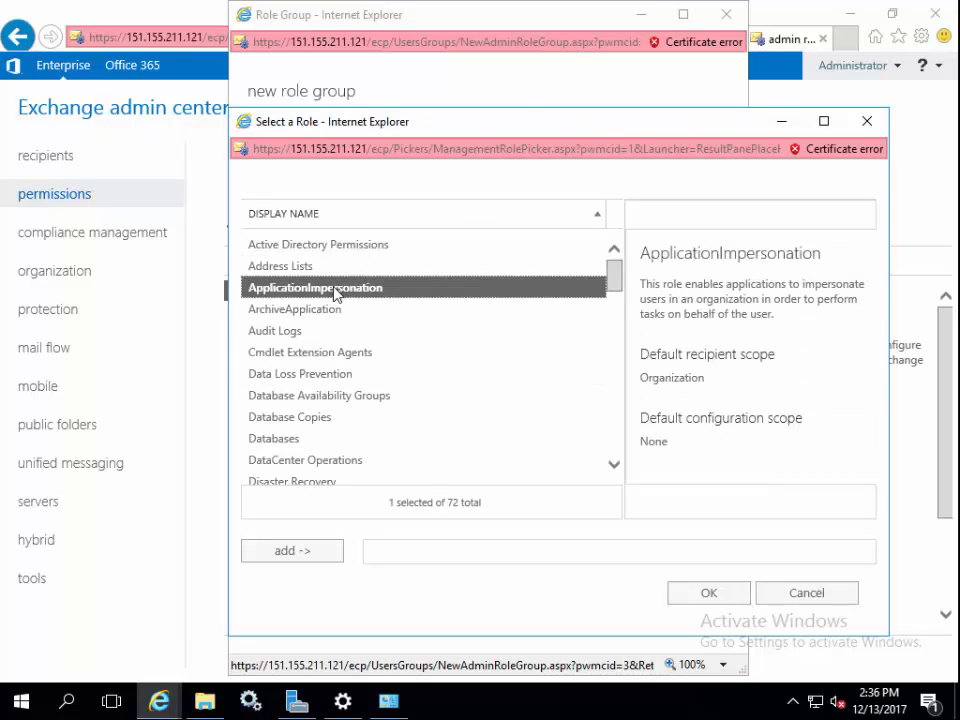
left_click(287, 551)
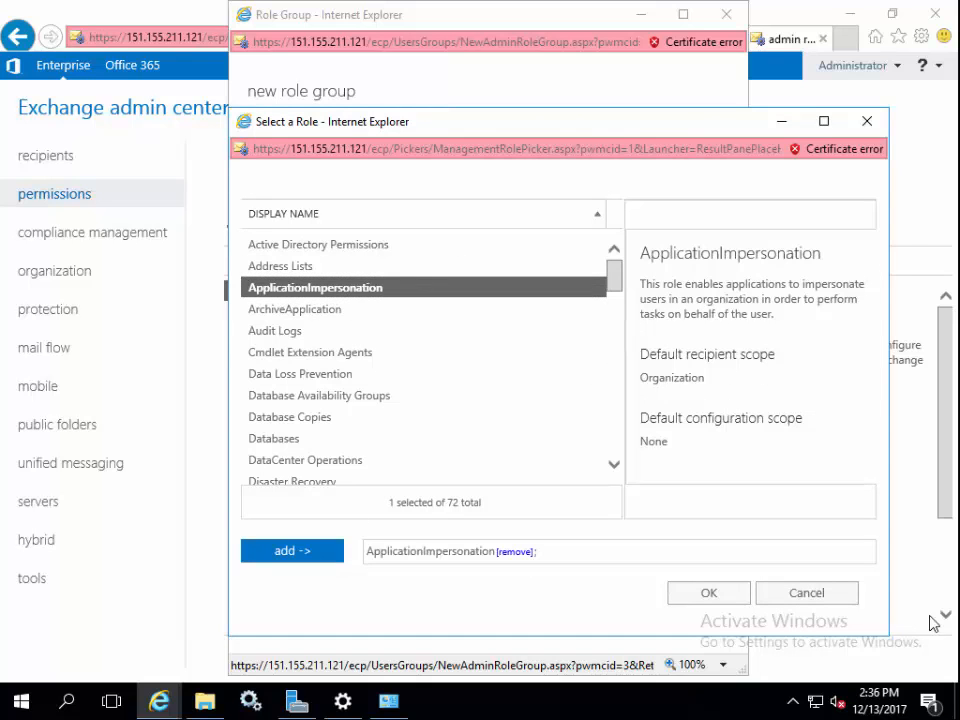
left_click(710, 595)
Add the Retain service account as a member, save the role group, and go to servers
scroll(338, 472, "down", 3)
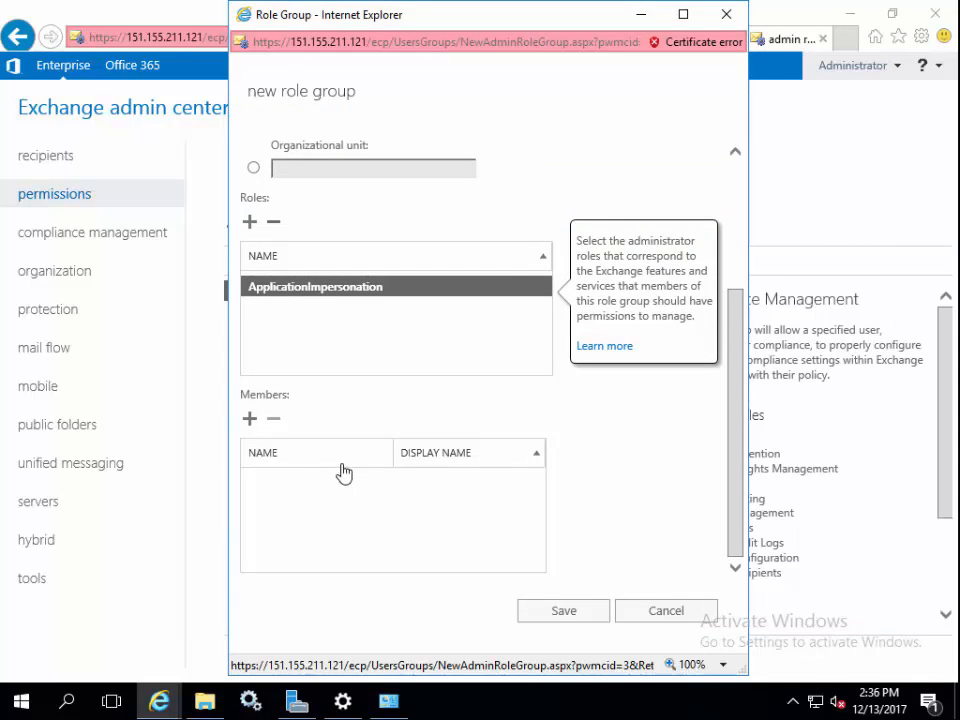
left_click(249, 420)
scroll(383, 390, "down", 3)
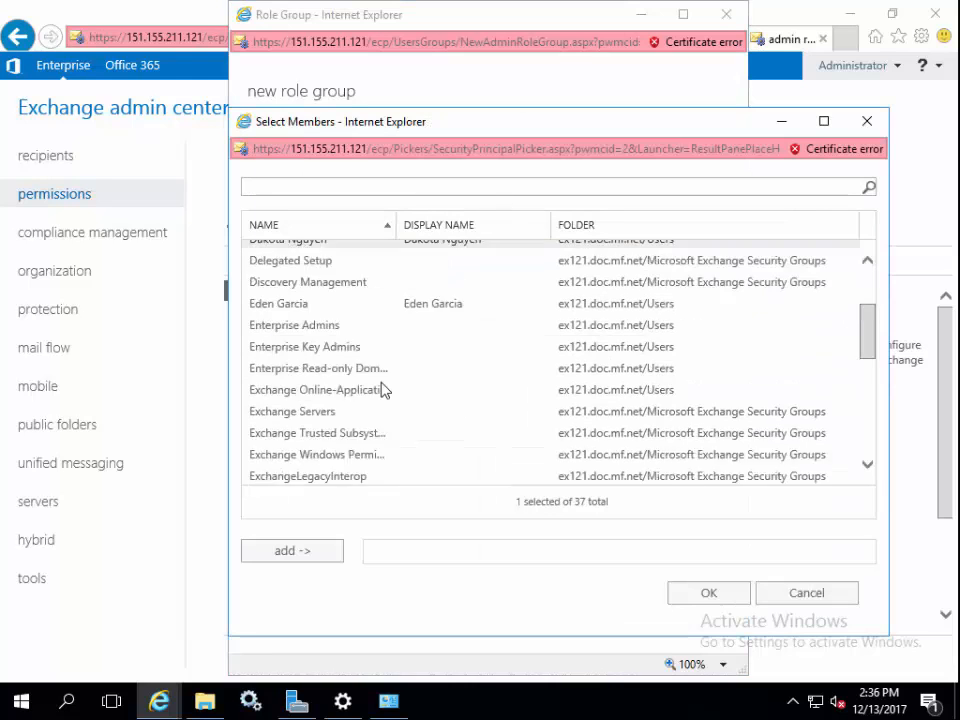
scroll(383, 390, "down", 6)
left_click(245, 370)
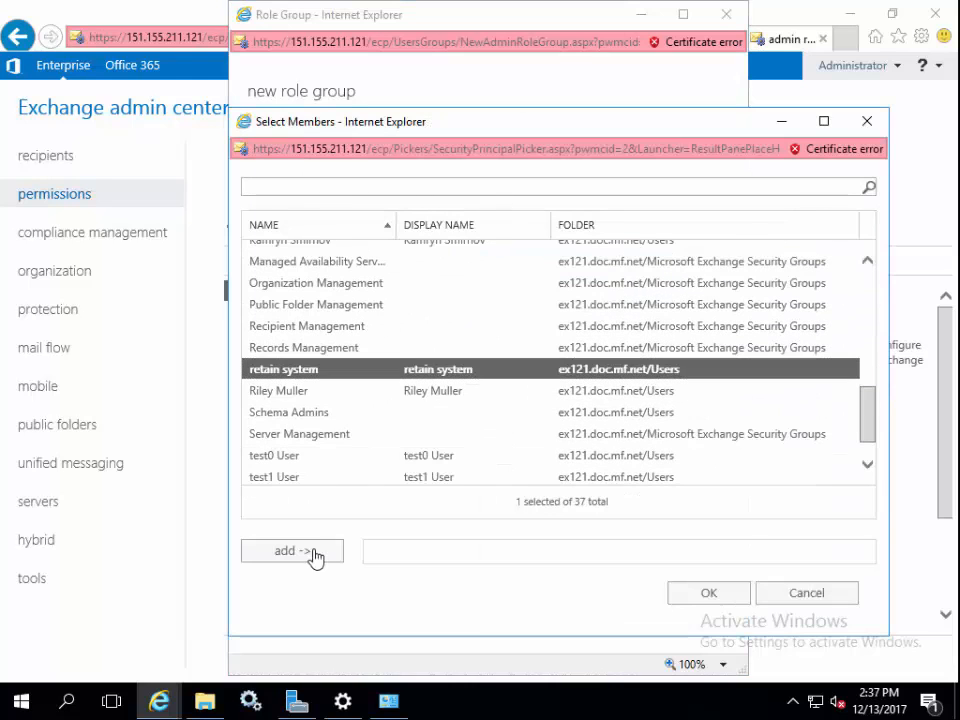
left_click(314, 555)
left_click(727, 593)
left_click(564, 611)
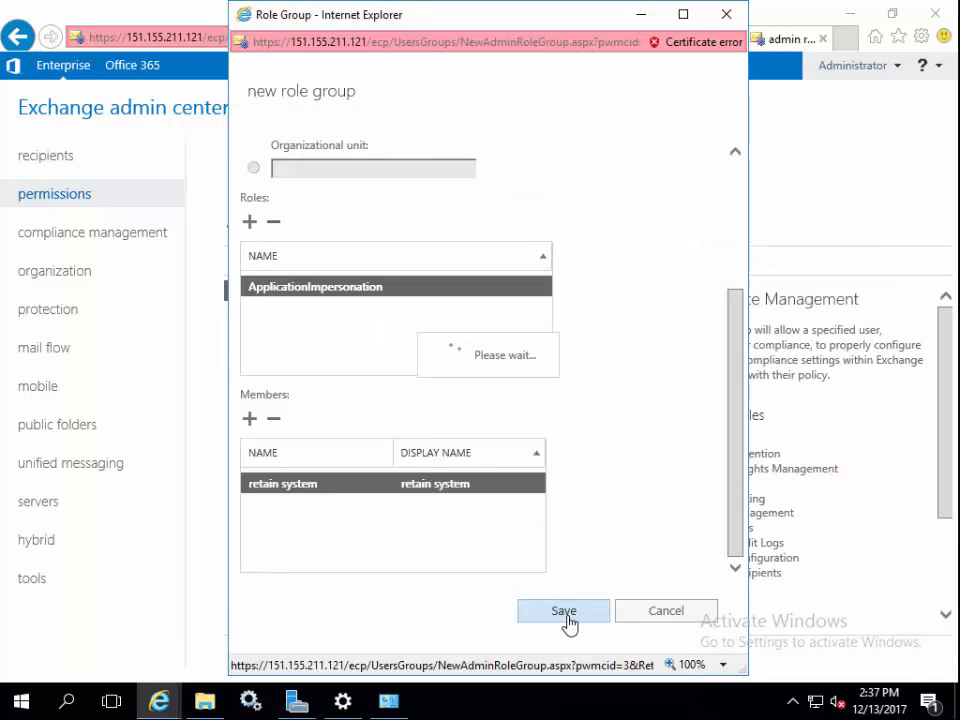
left_click(62, 512)
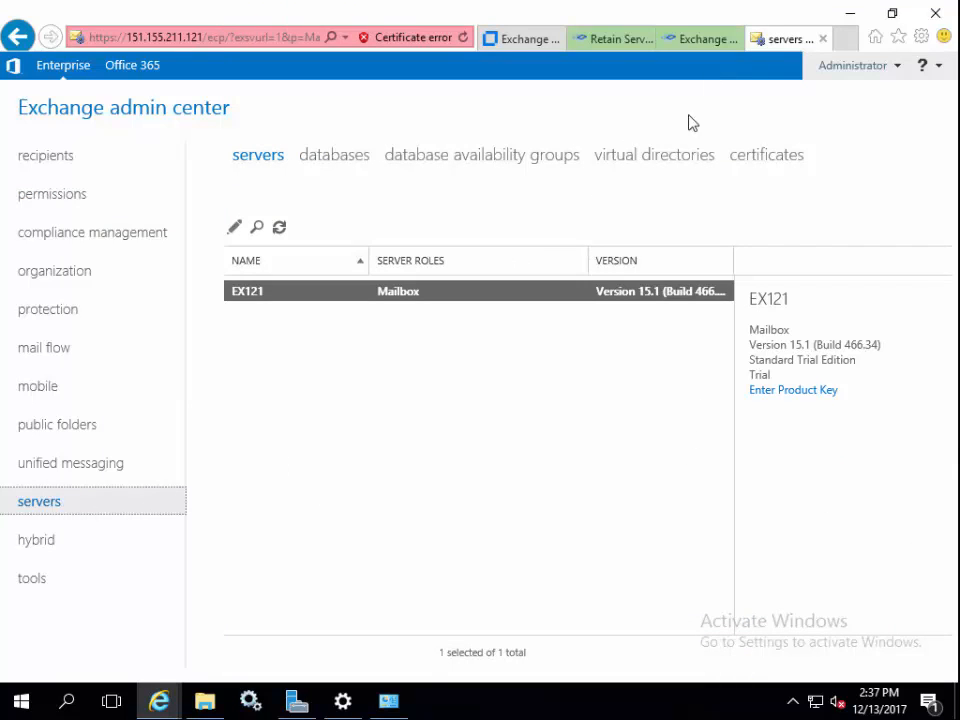
Review and save the Autodiscover virtual directory's authentication settings
left_click(671, 165)
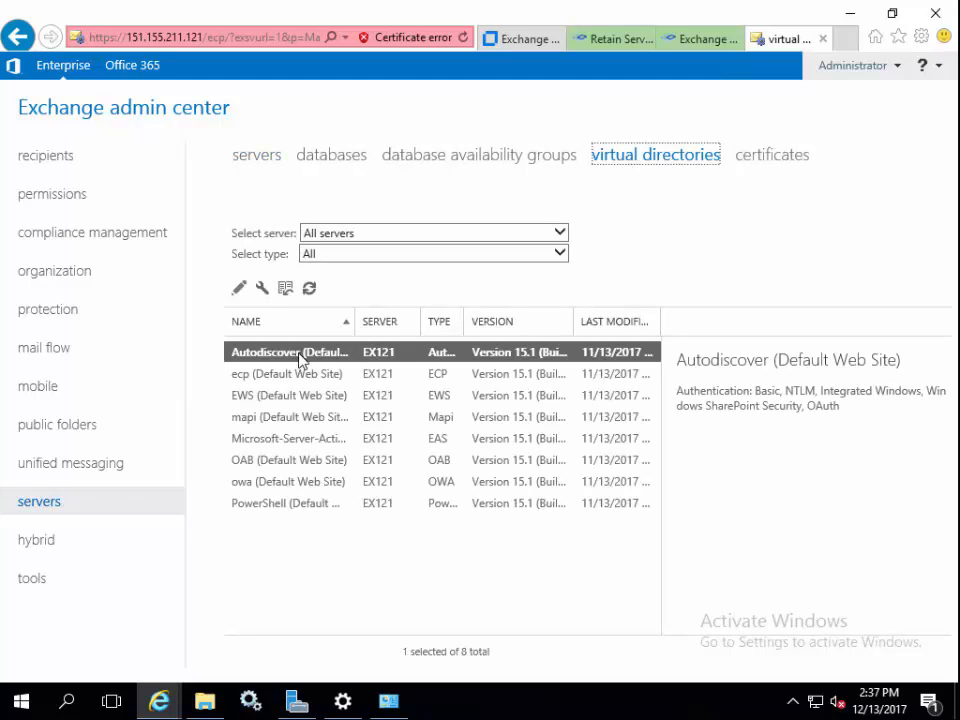
double_click(300, 358)
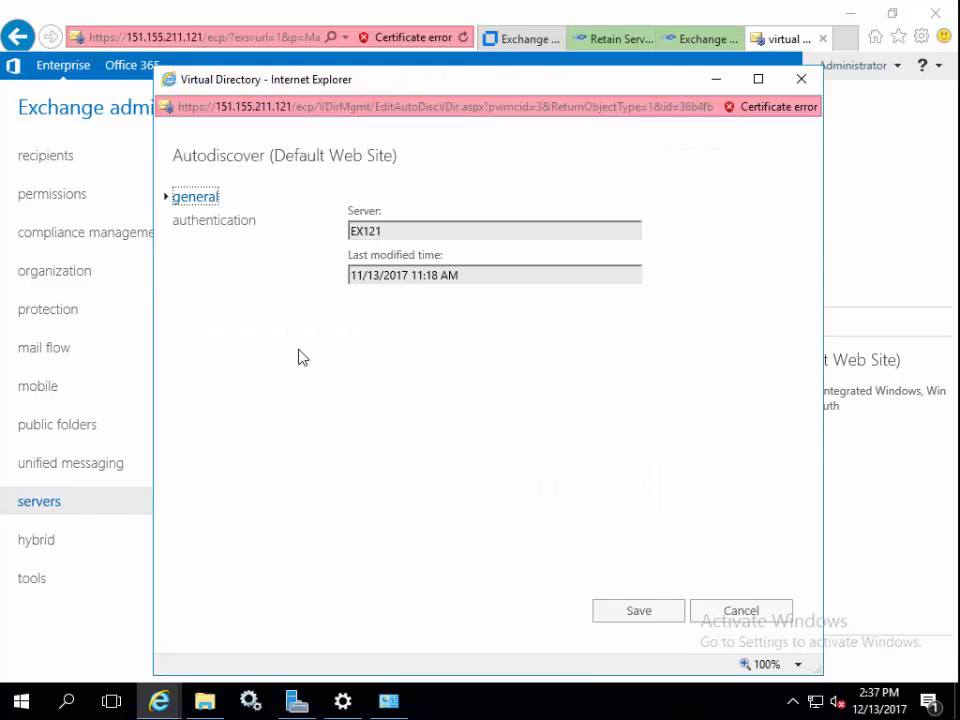
left_click(238, 222)
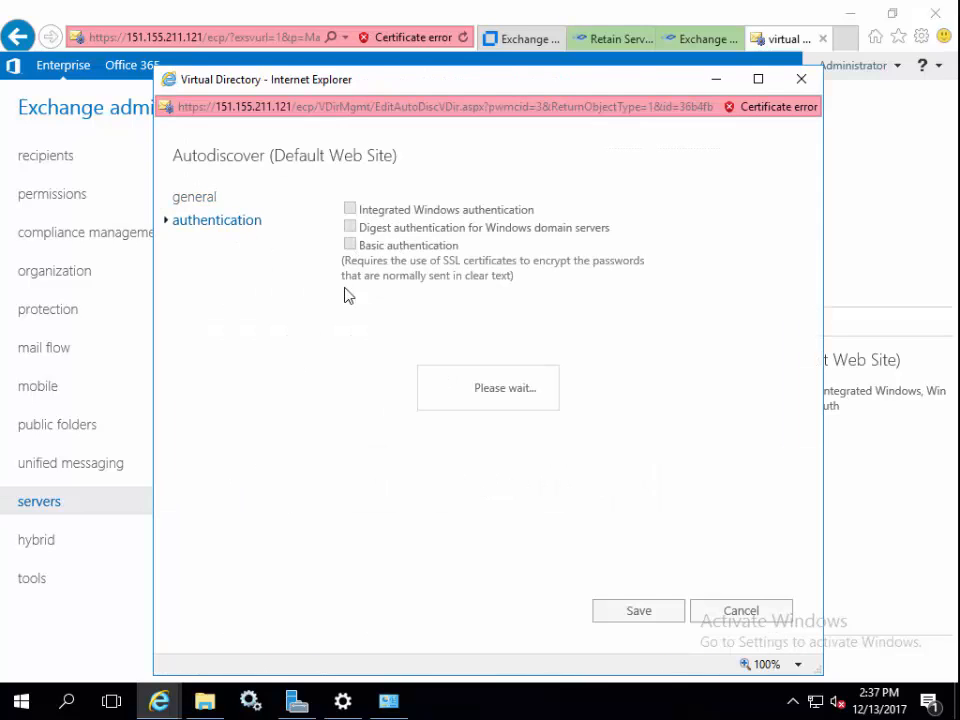
left_click(653, 612)
Save the EWS virtual directory with Basic and Integrated Windows authentication enabled
left_click(294, 396)
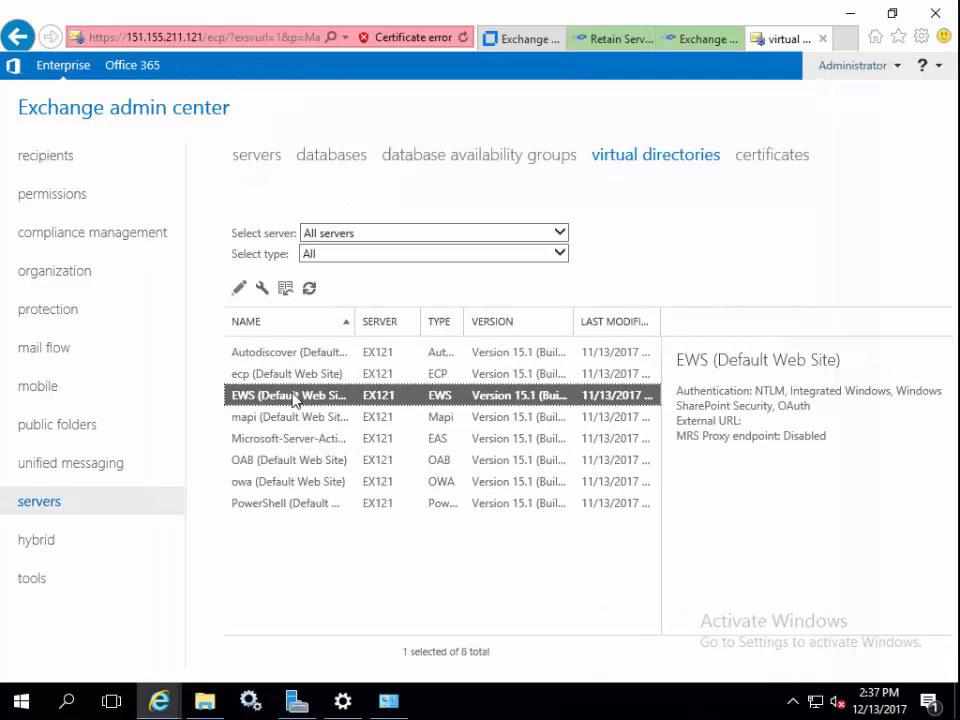
double_click(294, 396)
left_click(222, 223)
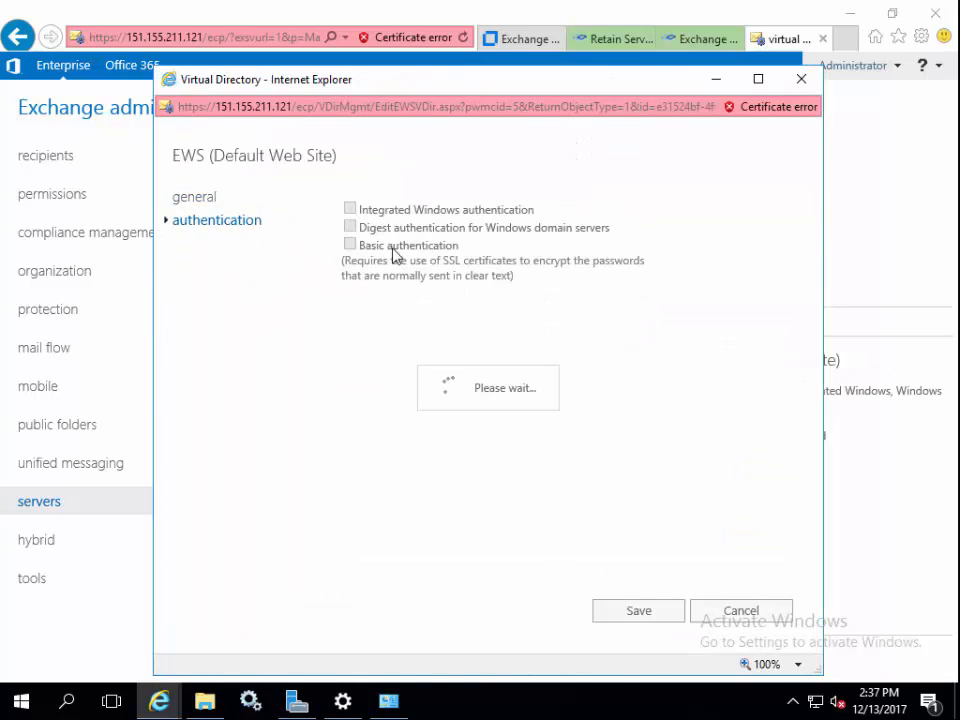
left_click(630, 625)
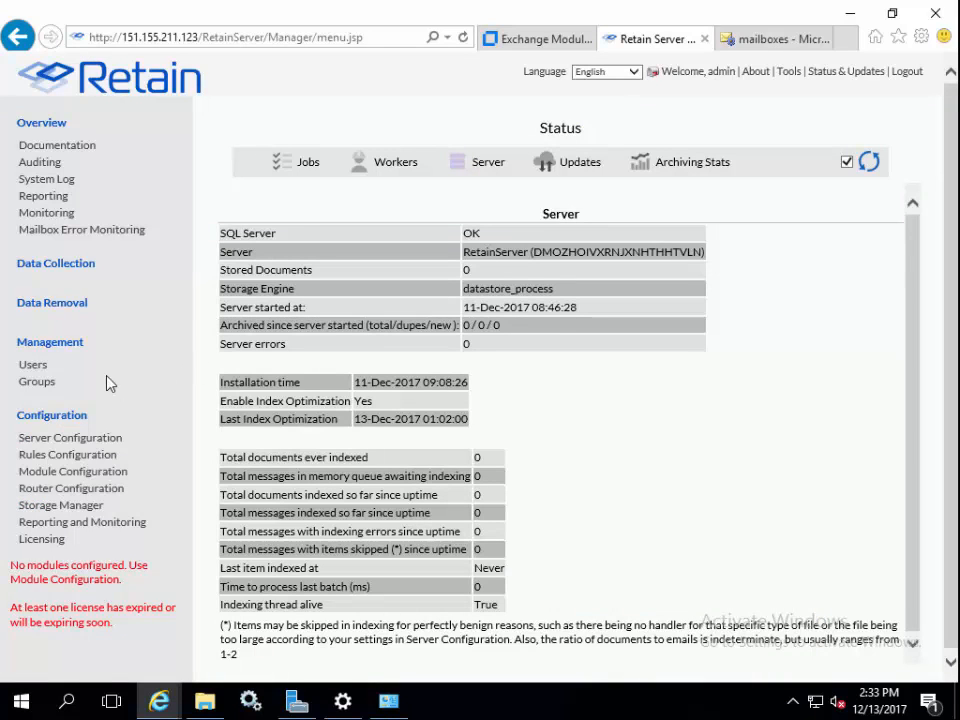
From Module Configuration, begin configuring a new Exchange module, Exchange-1
left_click(99, 476)
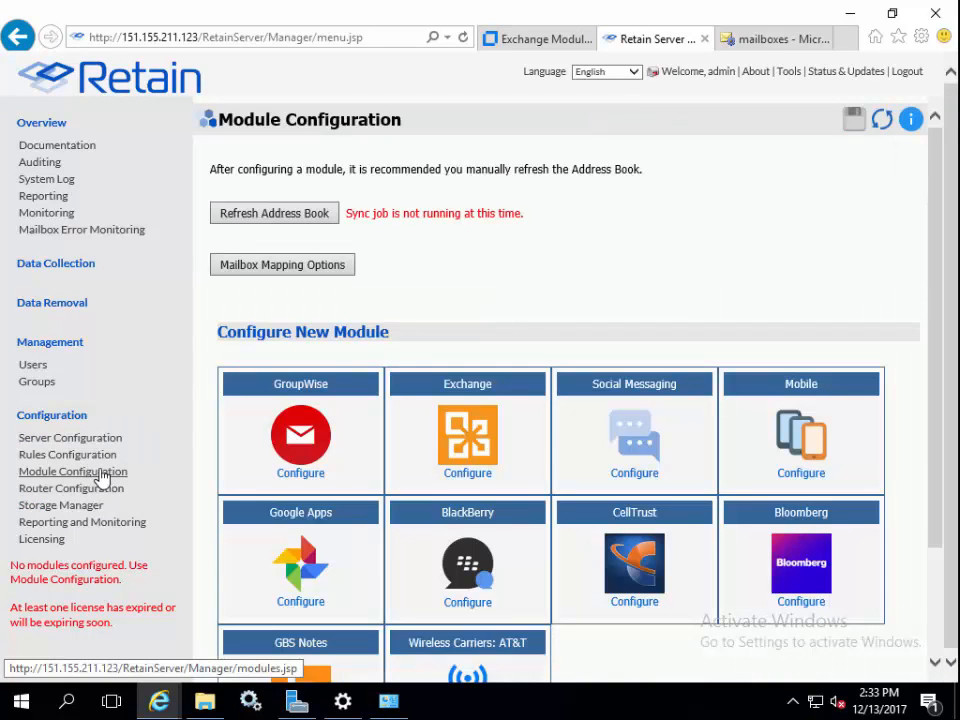
left_click(460, 453)
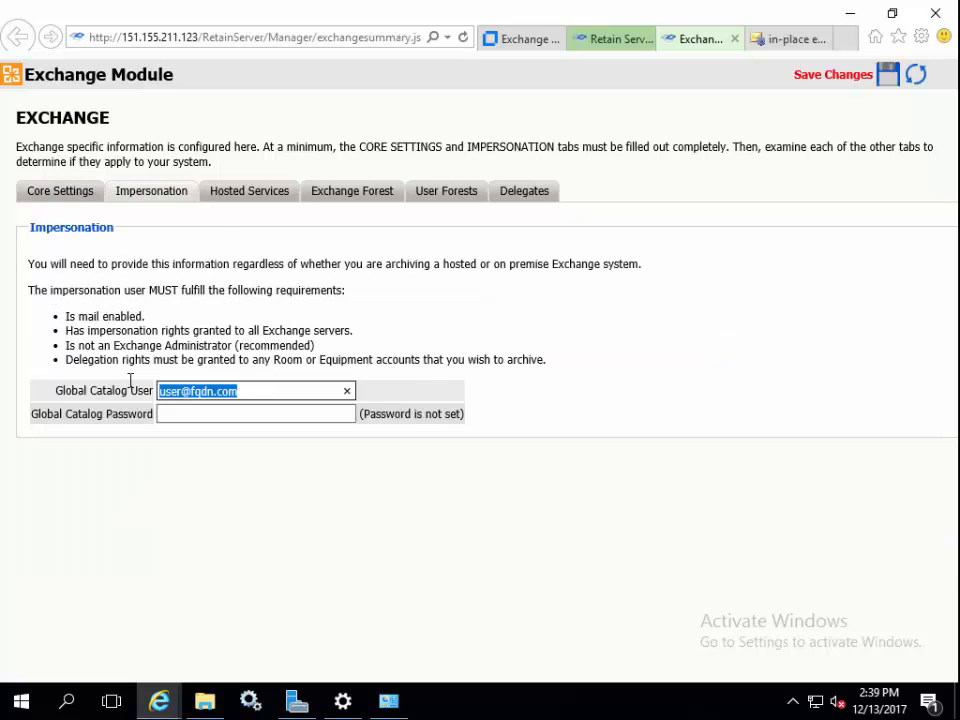
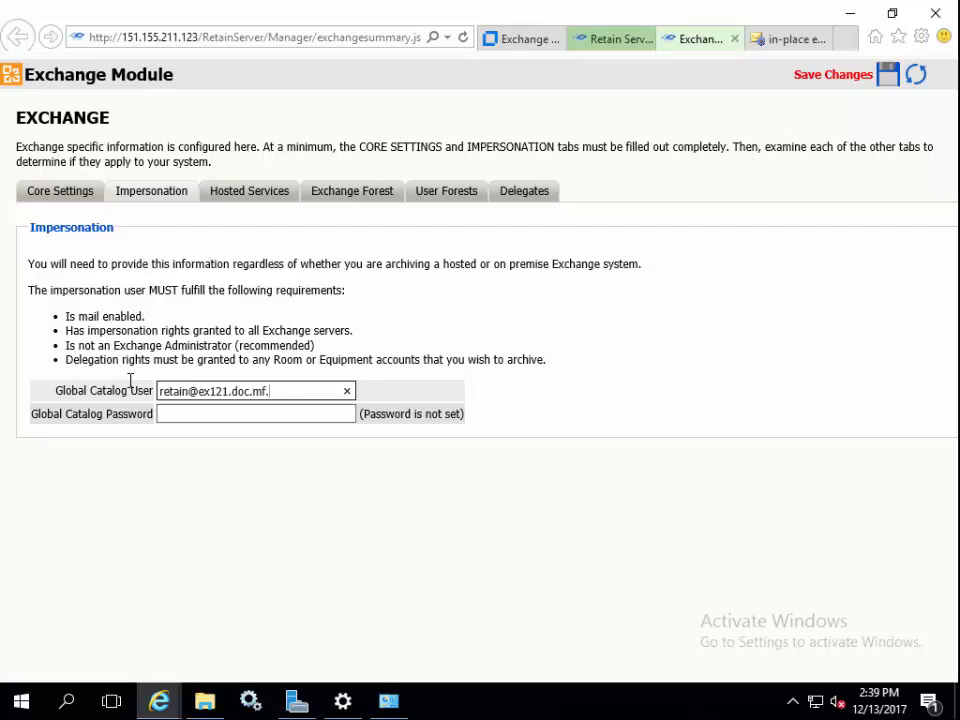
Enter the Retain service account's e-mail and password as the impersonation Global Catalog User
key("Tab")
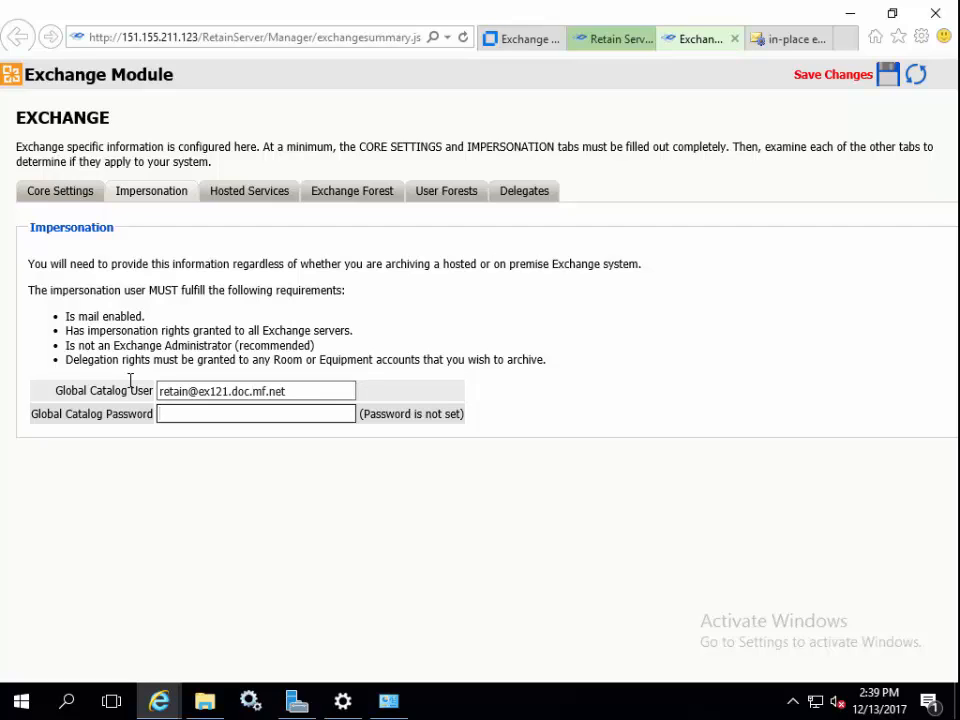
type("•••••••••")
left_click(242, 198)
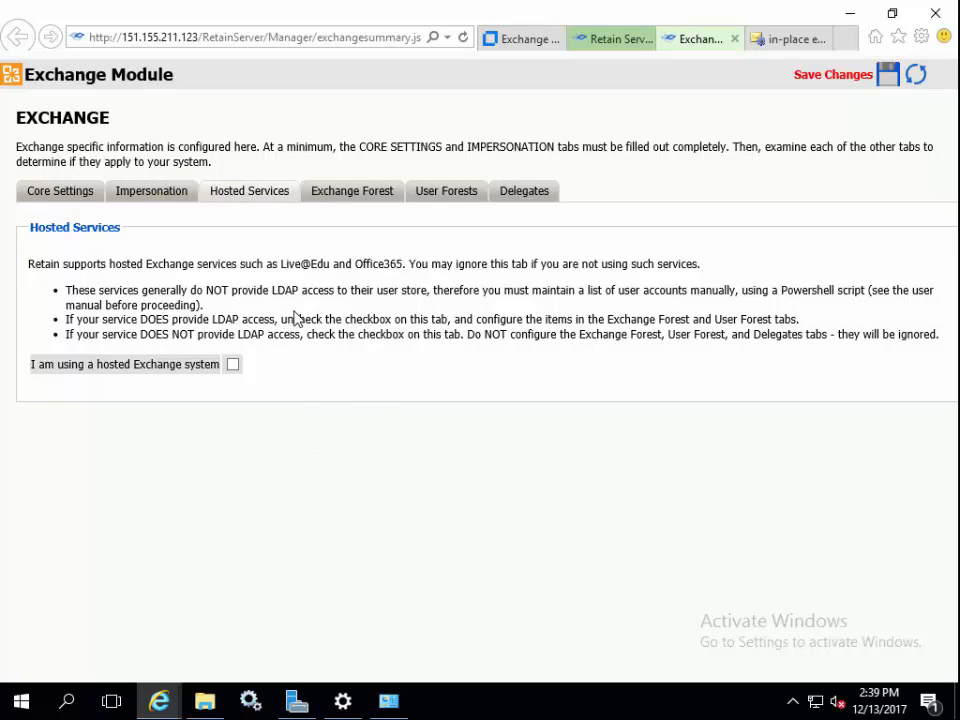
Set Global Catalog Host to 151.155.211.121 and add search base DC=ex121,DC=doc,DC=mf,DC=net
left_click(338, 190)
left_click_drag(230, 437, 114, 430)
type("151.155.211.121")
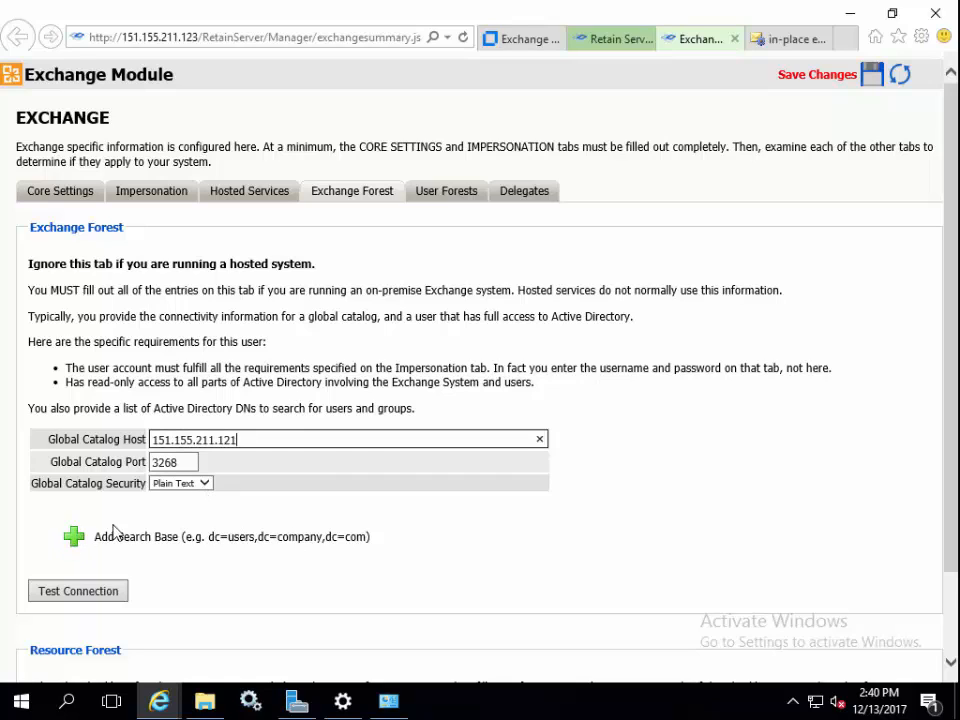
left_click(76, 540)
left_click(111, 578)
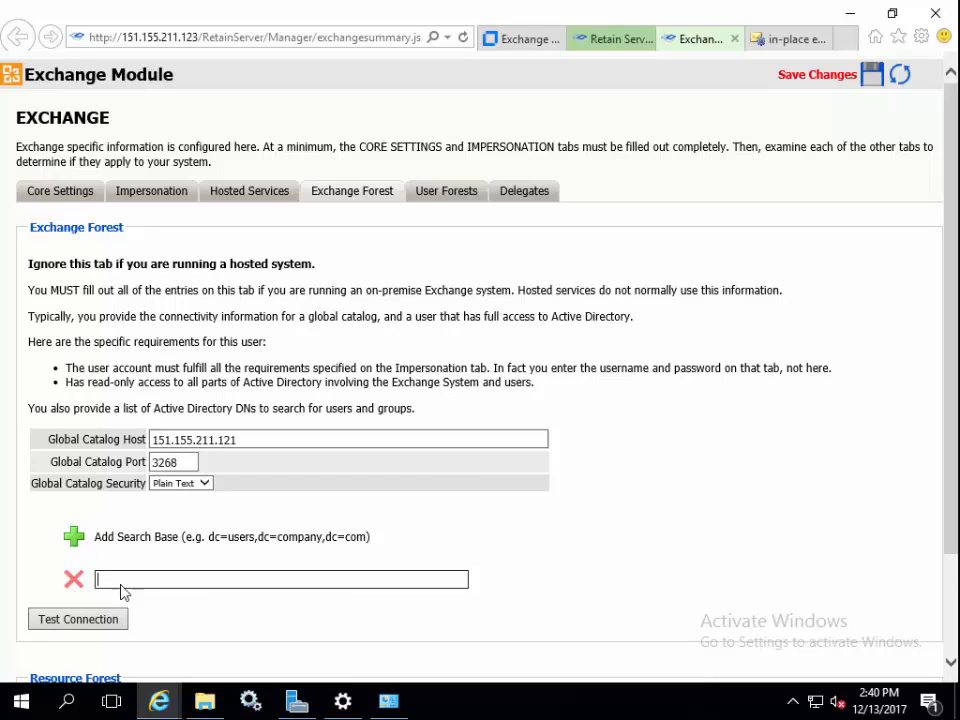
type("DC=ex121,DC=")
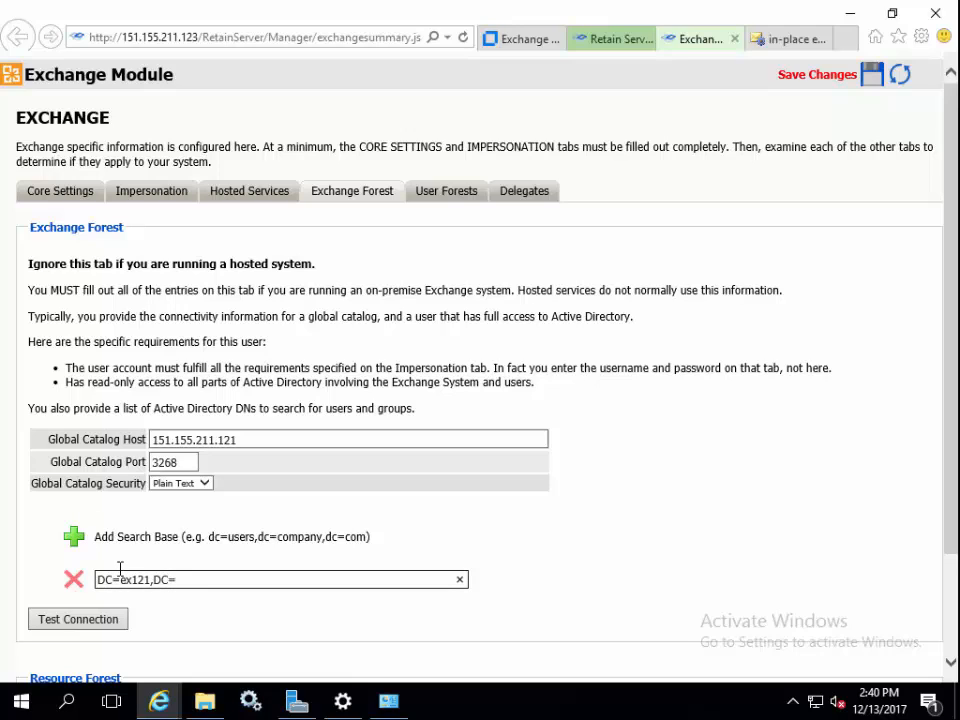
type("doc,DC=mf,DC=net")
Save the Exchange module changes and run a successful global catalog connection test
left_click(874, 74)
left_click(382, 190)
left_click(78, 619)
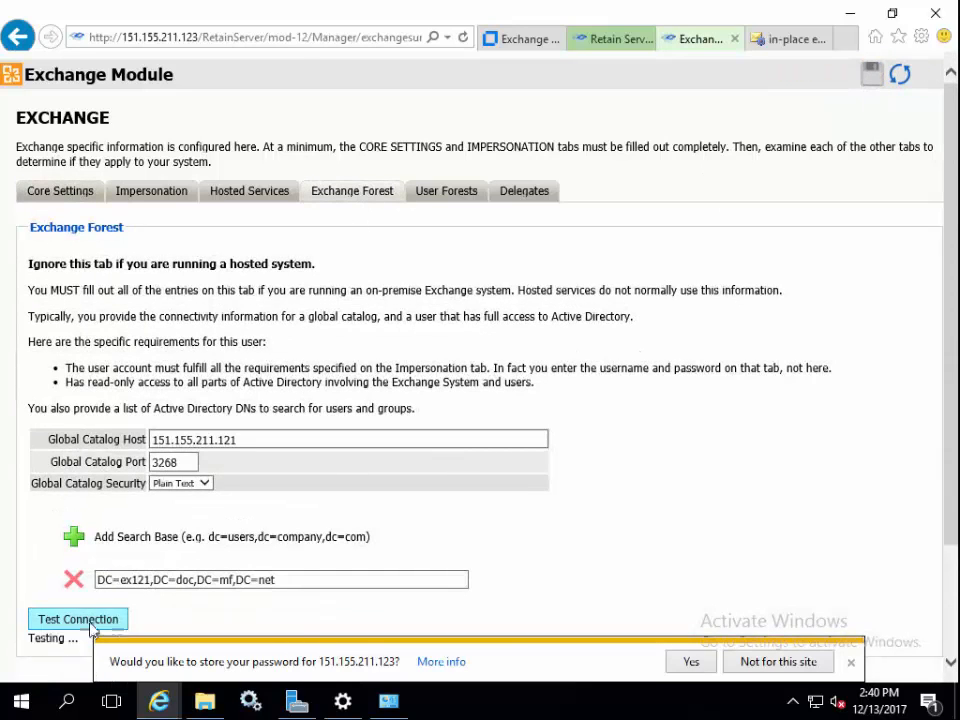
left_click(851, 662)
scroll(720, 568, "down", 4)
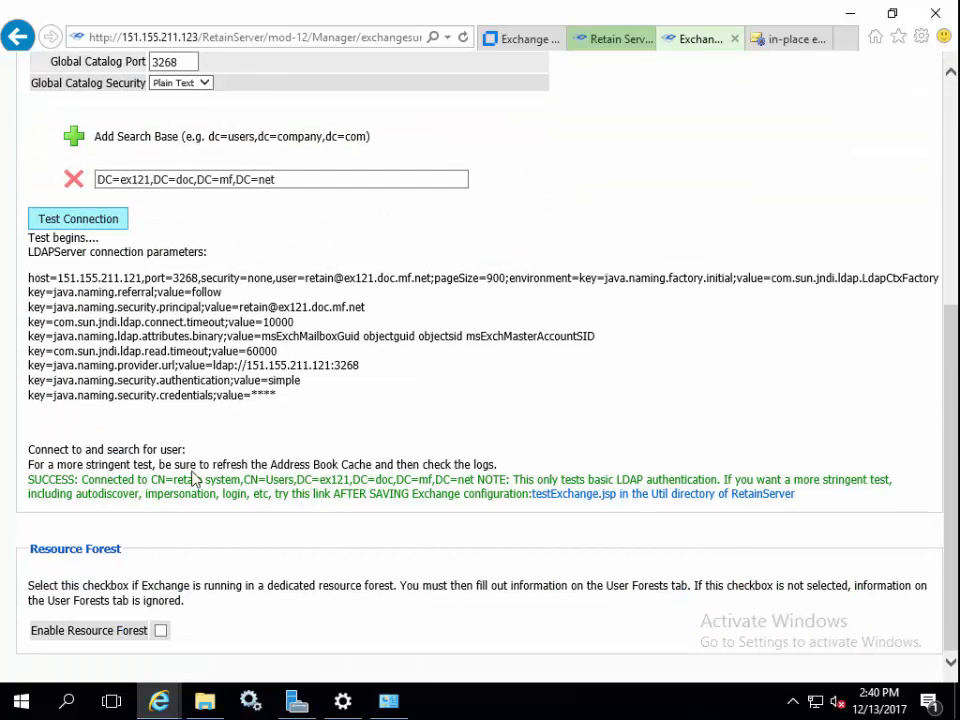
Open the testExchange.jsp page and pick a test user from the EAC mailbox list
left_click(677, 496)
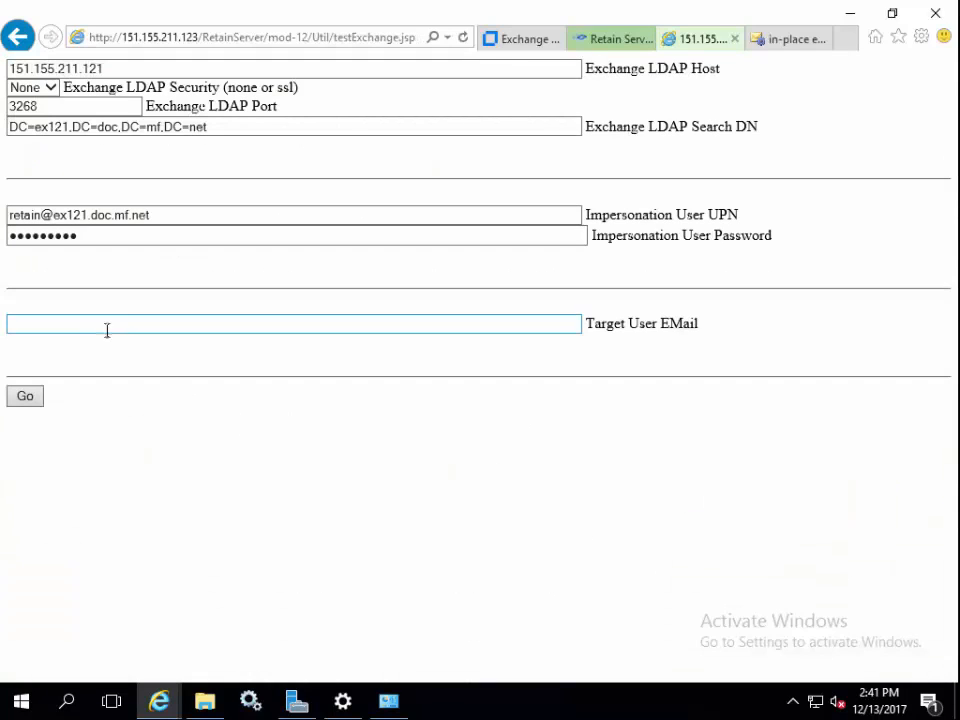
left_click(790, 38)
left_click(83, 162)
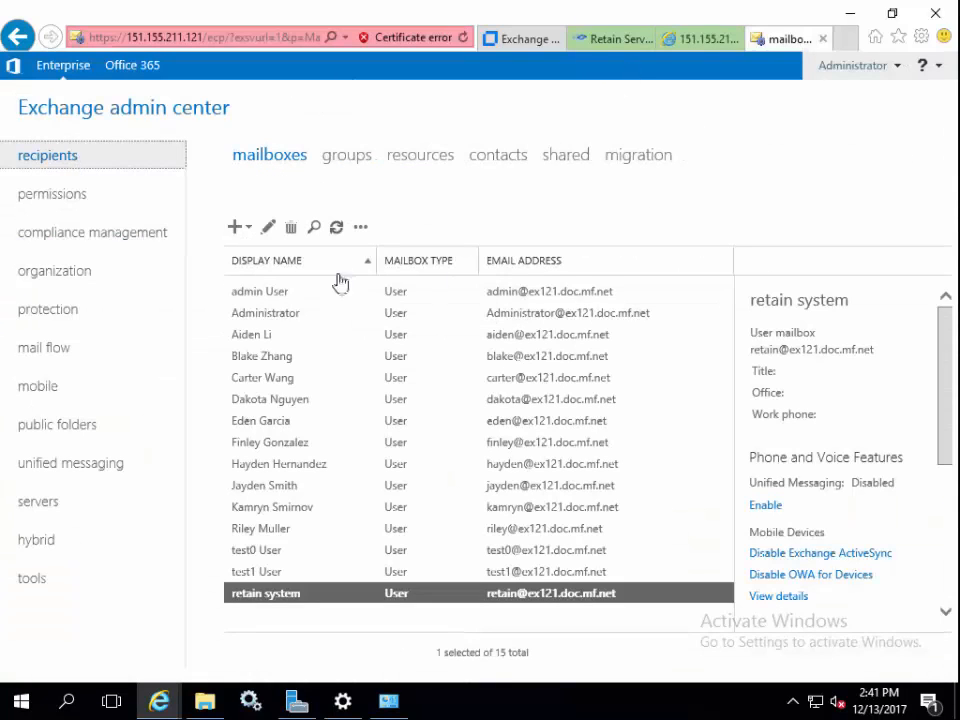
left_click(705, 40)
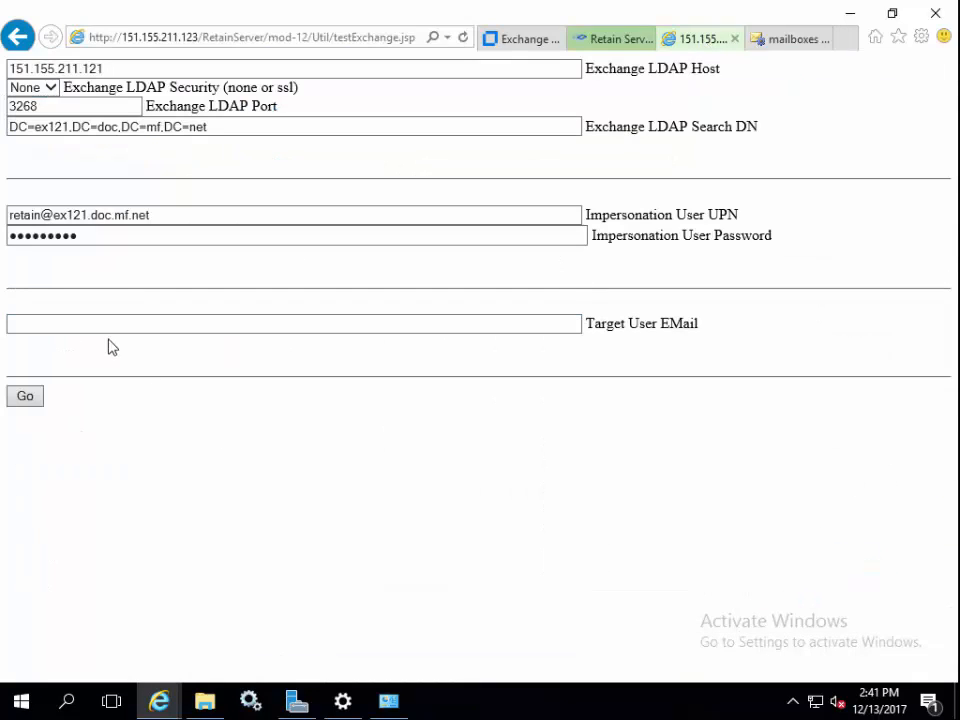
Run the Exchange test for the target user's e-mail, getting SUCCESS with the folder list
left_click(101, 322)
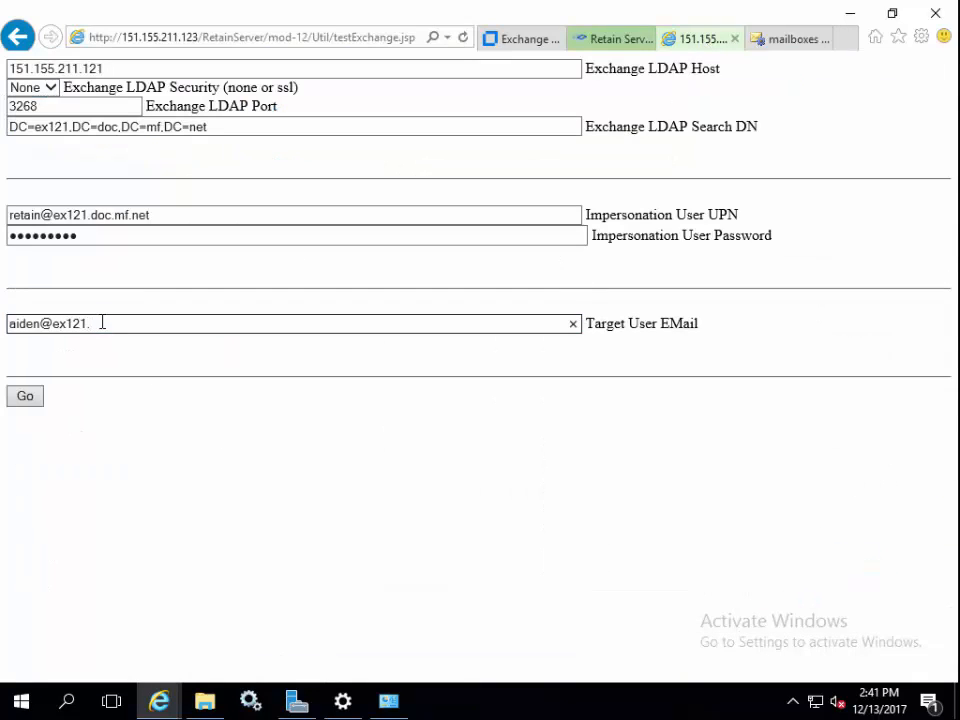
left_click(38, 403)
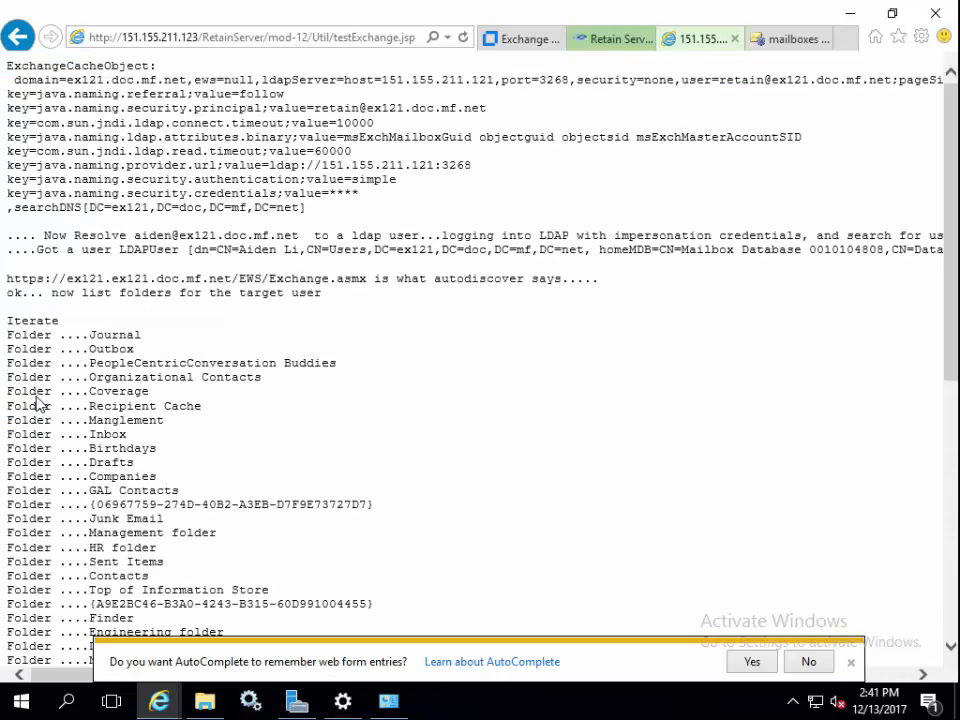
scroll(274, 399, "down", 3)
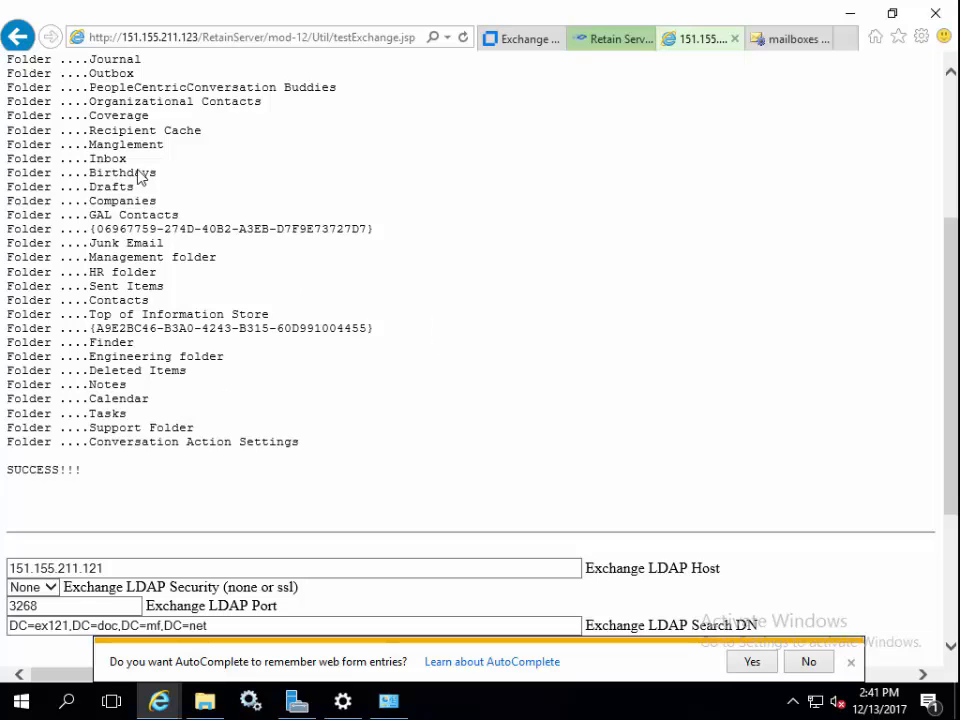
double_click(15, 469)
scroll(409, 318, "up", 3)
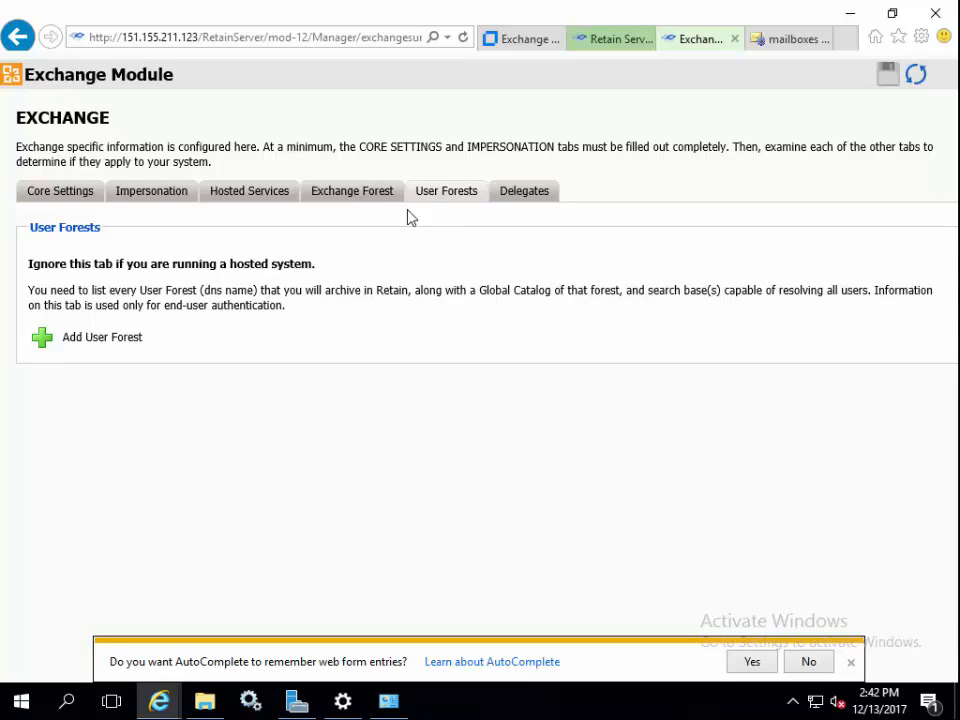
Check the Delegates settings, then trigger an address book refresh for Exchange-1
left_click(530, 201)
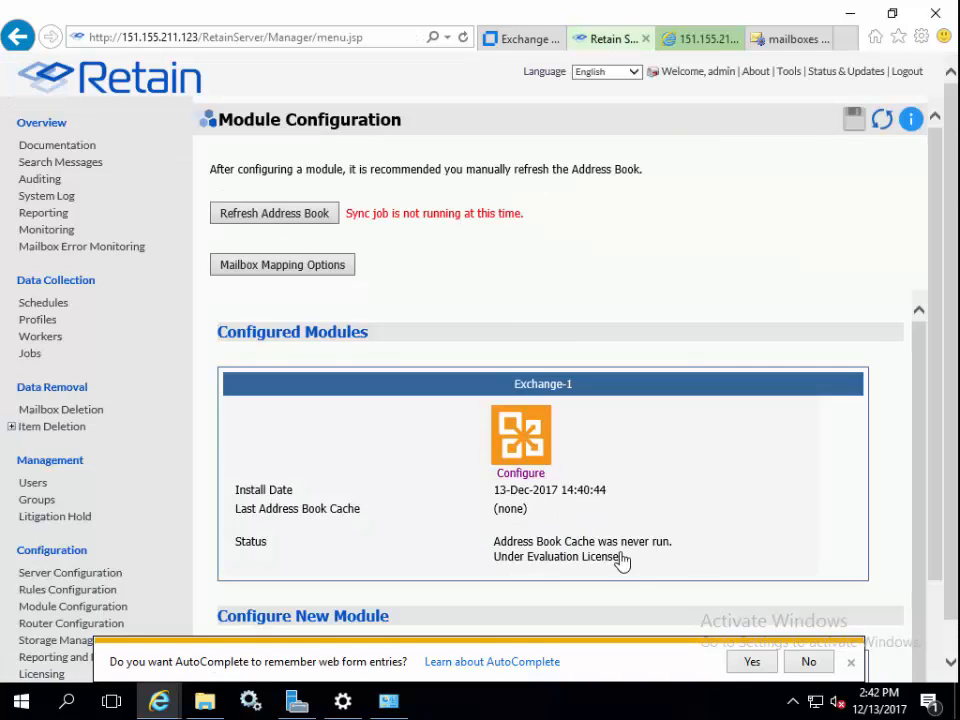
left_click_drag(493, 541, 698, 544)
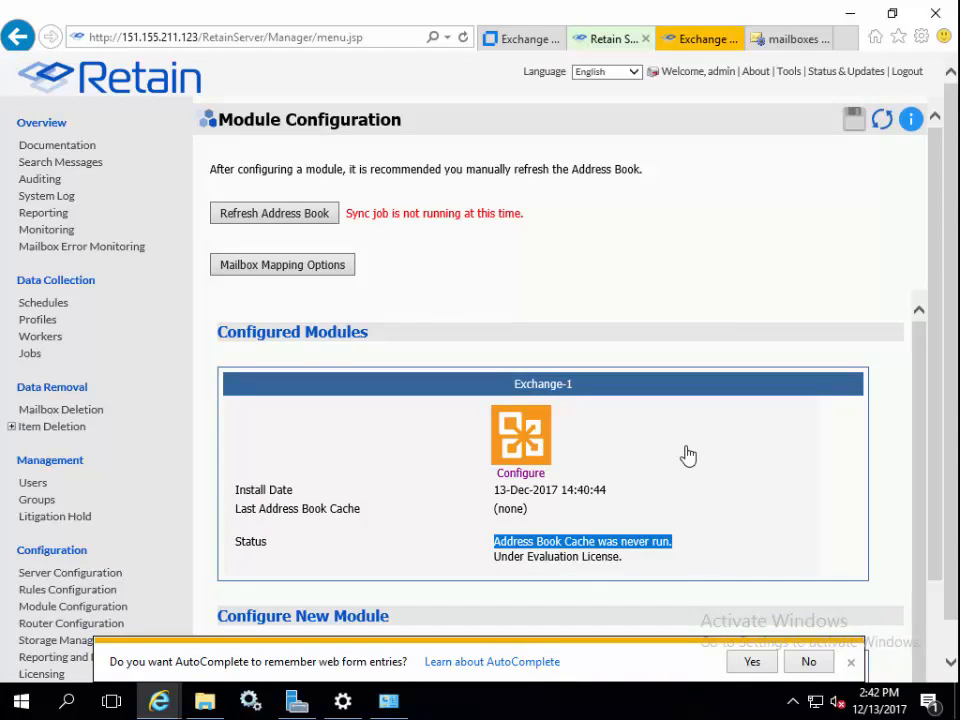
left_click(300, 216)
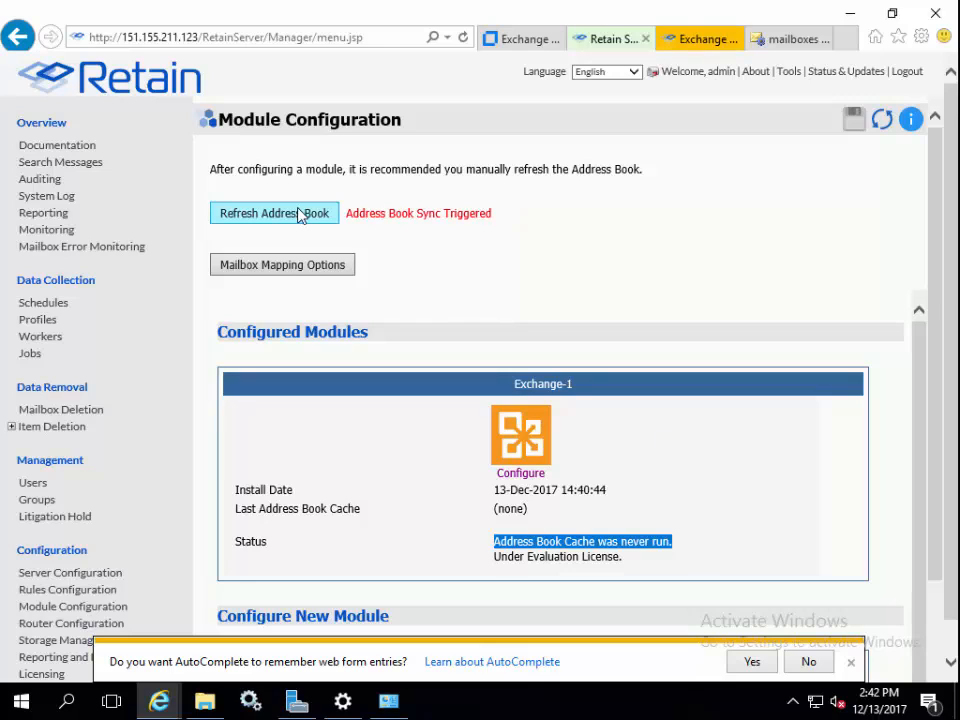